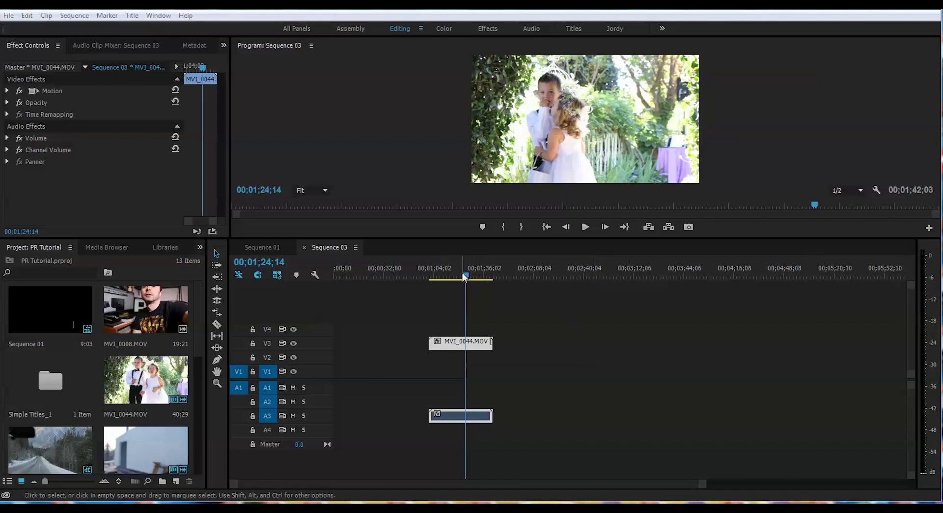
Play Sequence 03 briefly, then scrub to the cheek-kiss frame at 00;01;15;04.
left_click(439, 278)
key("space")
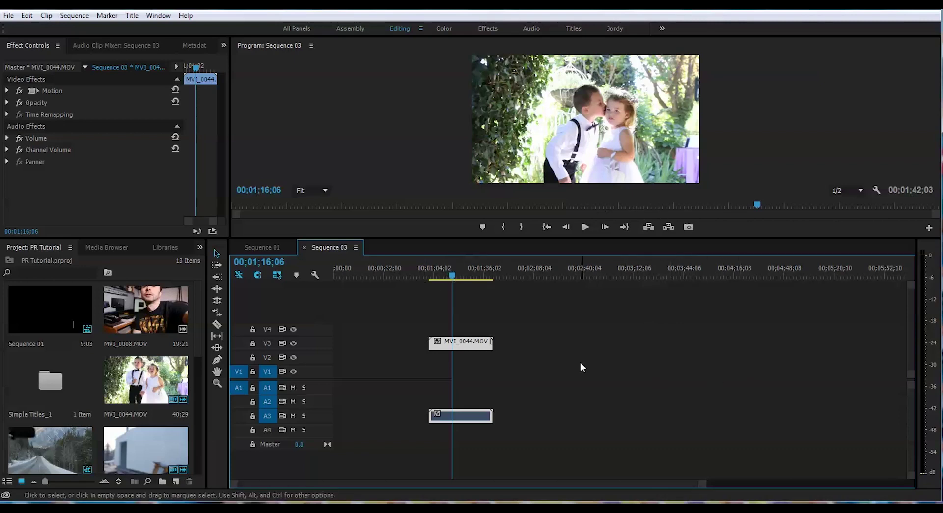
left_click(432, 278)
left_click_drag(434, 283, 453, 285)
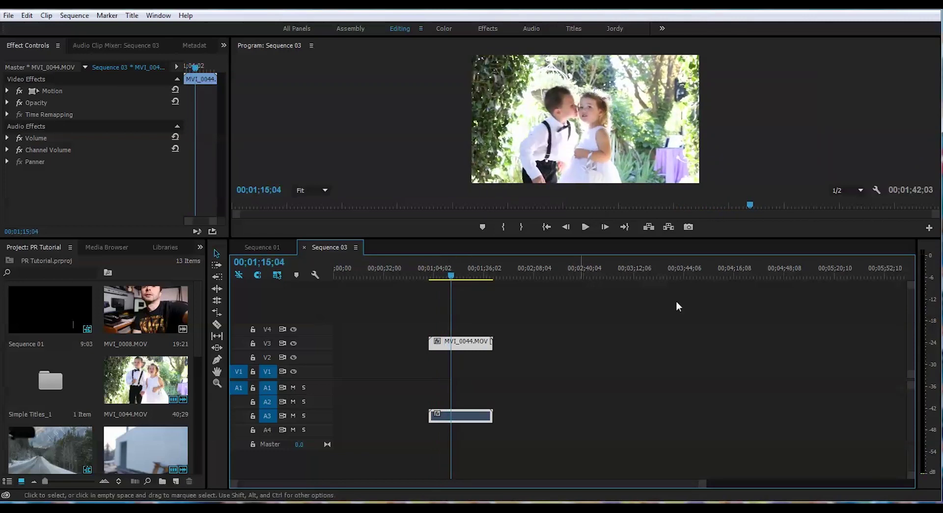
Export the kiss frame as a TIFF still into the Filmmaking photos folder.
left_click(689, 226)
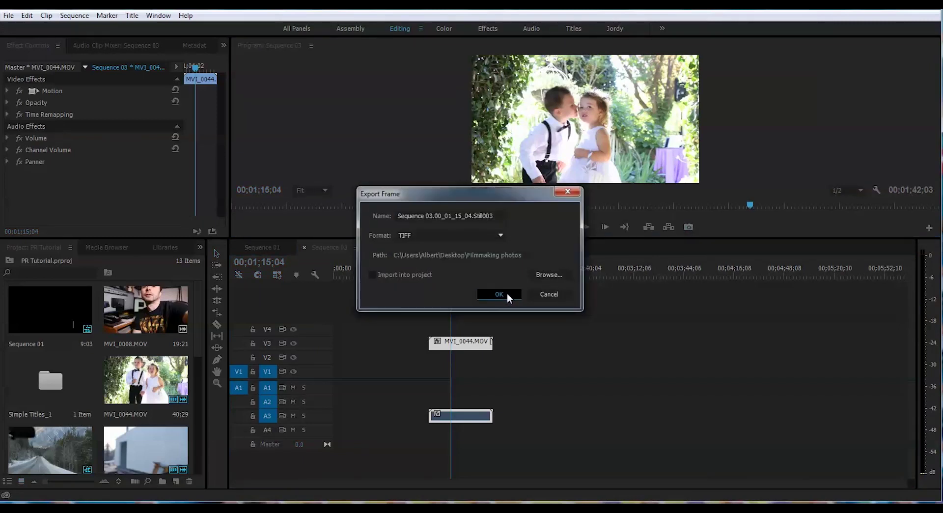
left_click(499, 294)
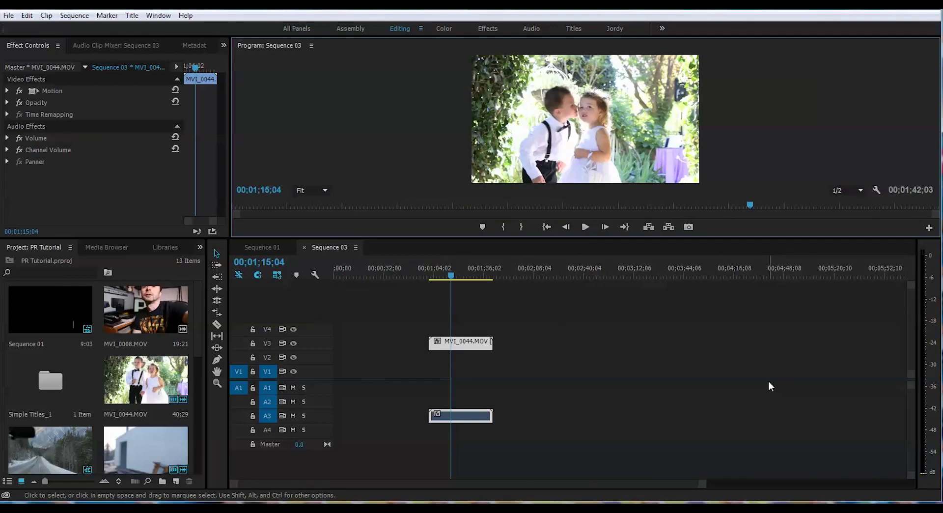
left_click(689, 227)
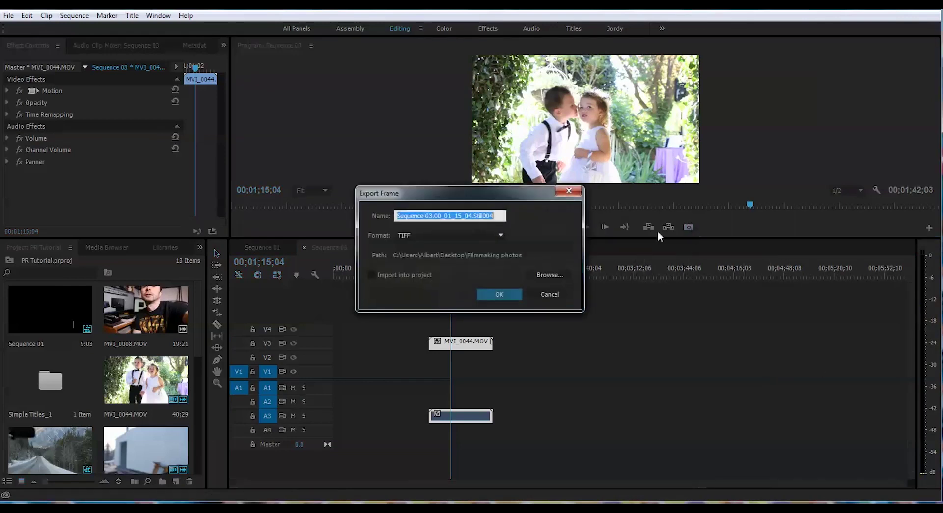
left_click(547, 278)
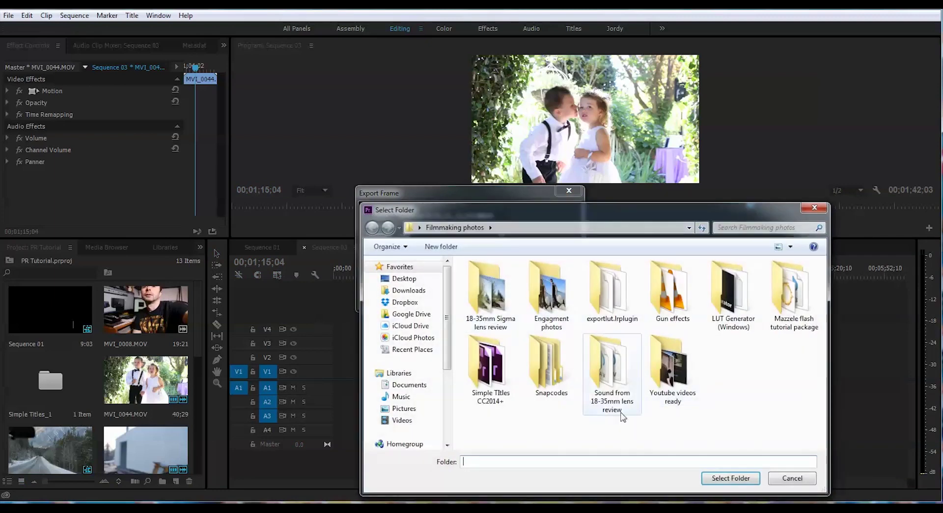
left_click(814, 208)
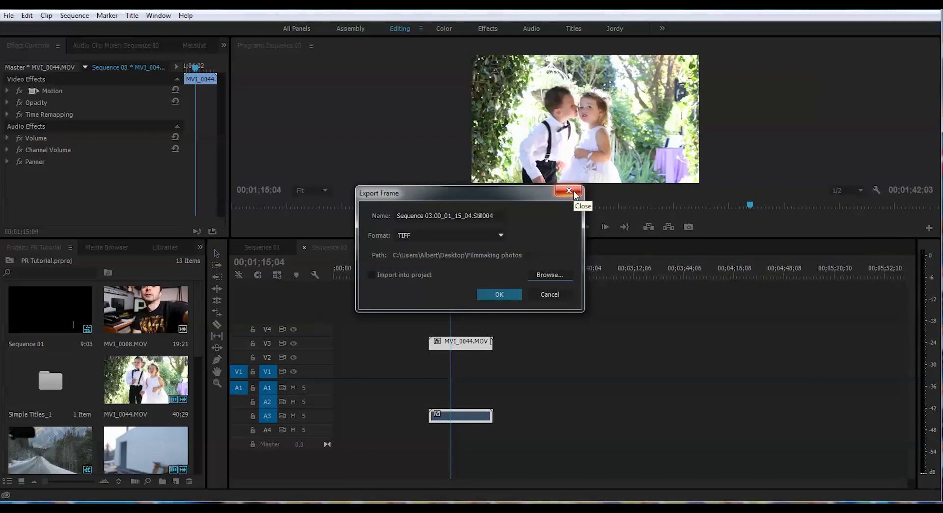
left_click(573, 190)
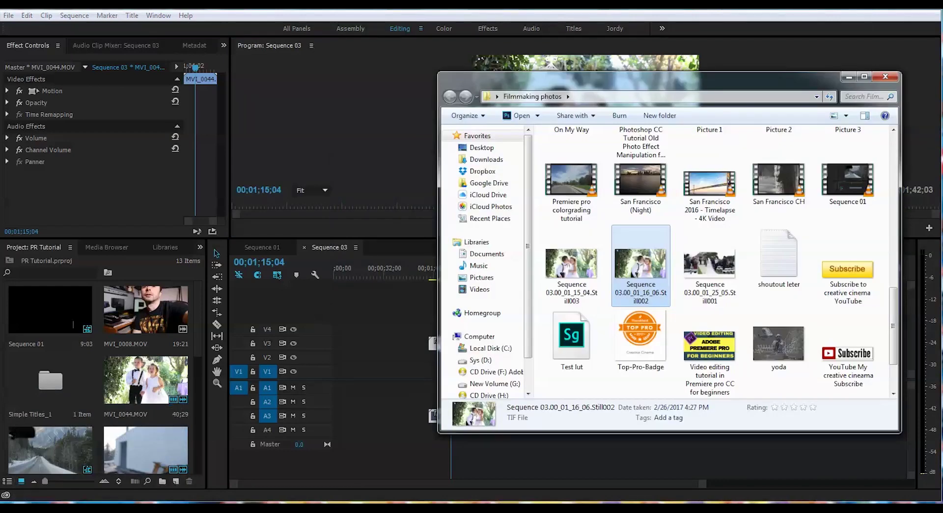
Open Sequence 03.00_01_16_06.Still002 with Adobe Photoshop CC from Explorer.
right_click(644, 266)
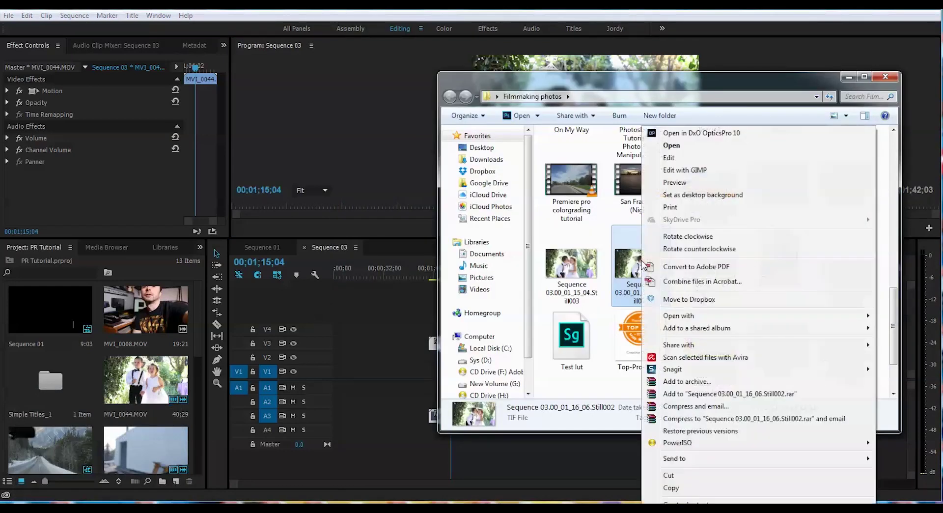
left_click(611, 388)
left_click(635, 272)
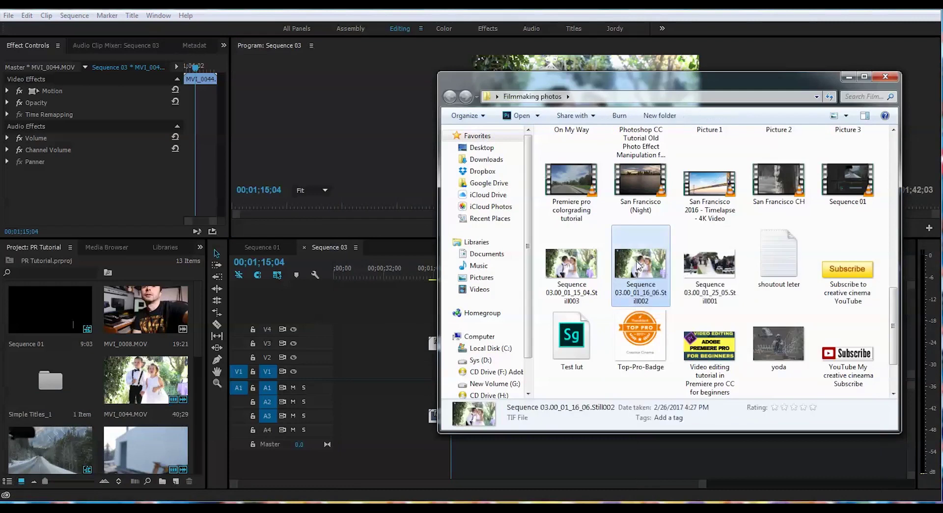
right_click(635, 272)
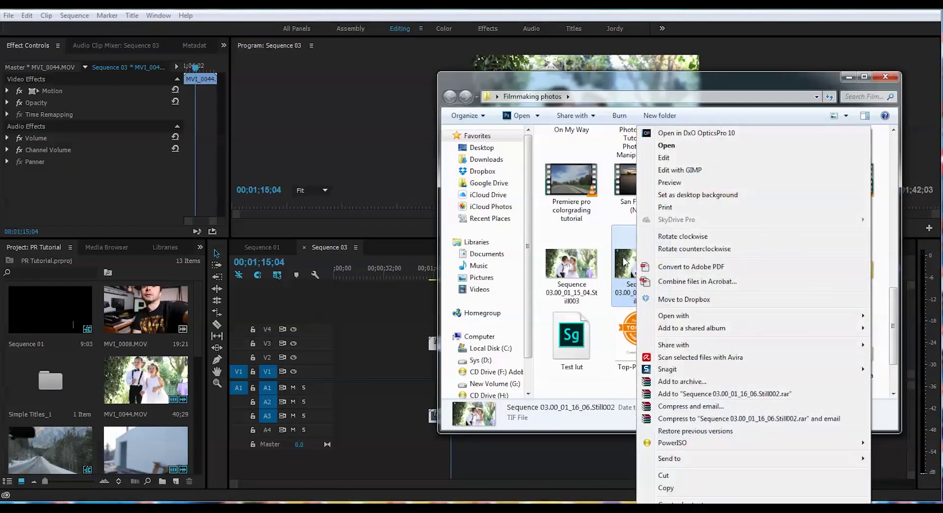
left_click(626, 268)
right_click(626, 268)
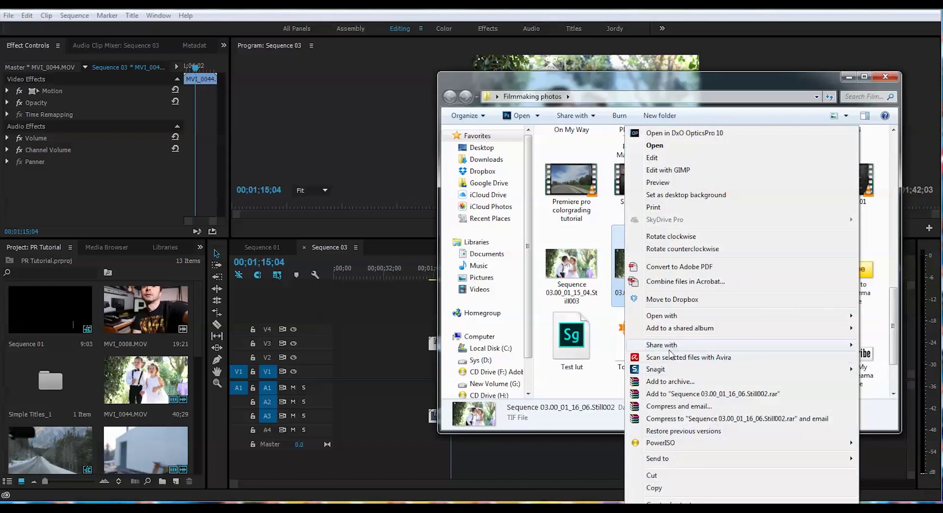
mouse_move(715, 319)
left_click(883, 317)
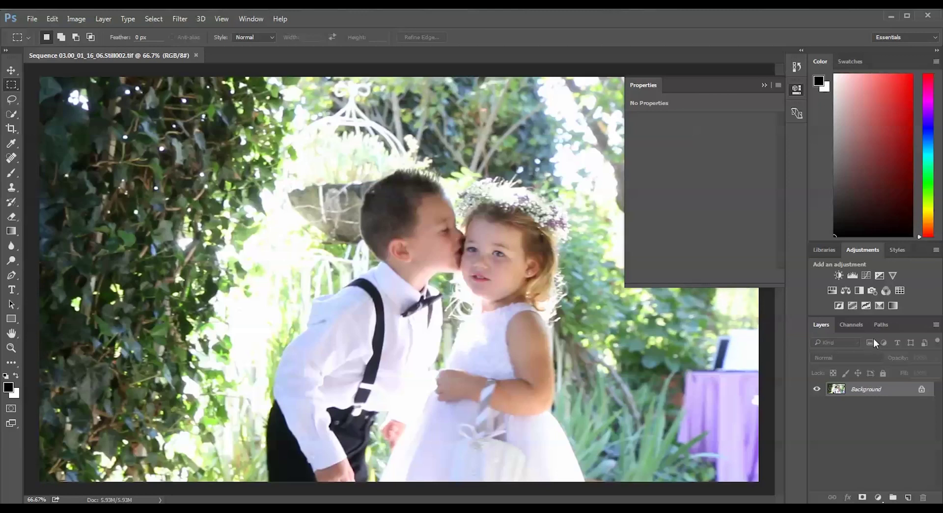
Add a Curves layer, pulling shadows down and highlights up into an RGB S-curve.
left_click(867, 275)
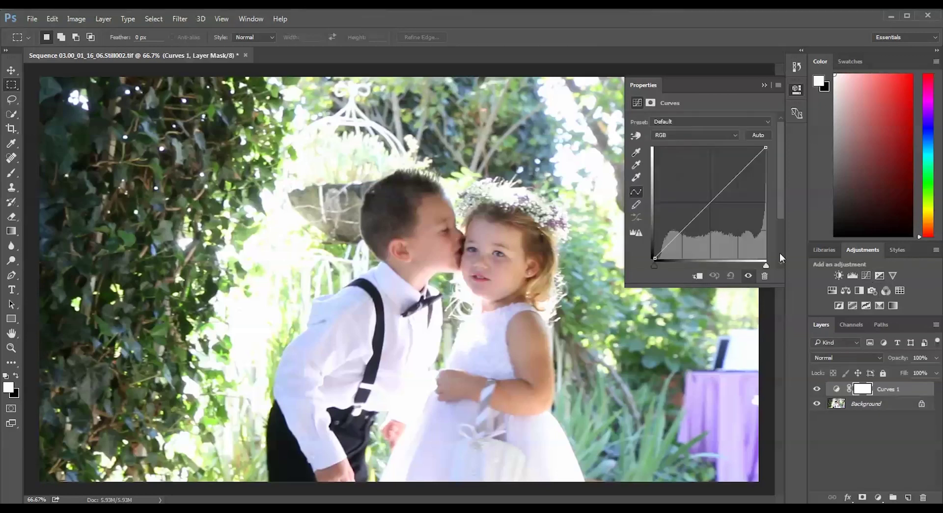
left_click_drag(677, 235, 681, 242)
left_click_drag(720, 195, 737, 165)
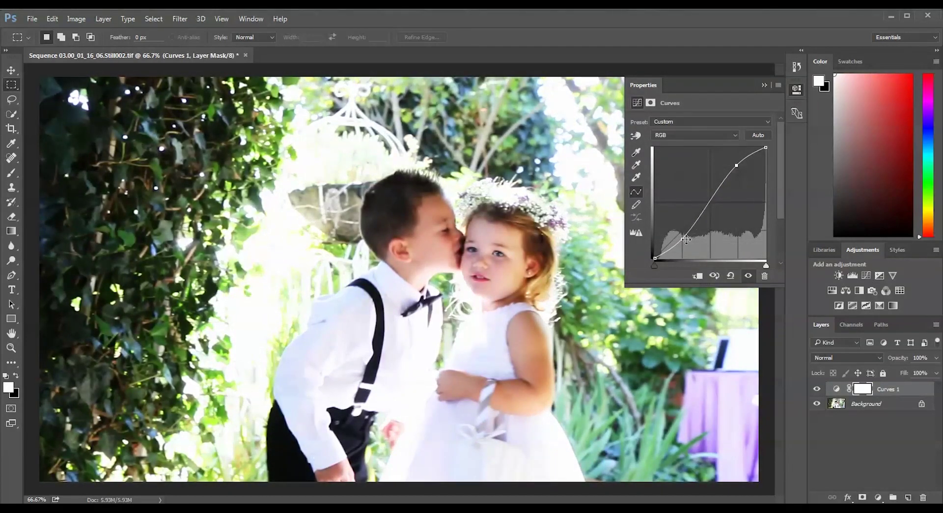
left_click_drag(684, 238, 687, 241)
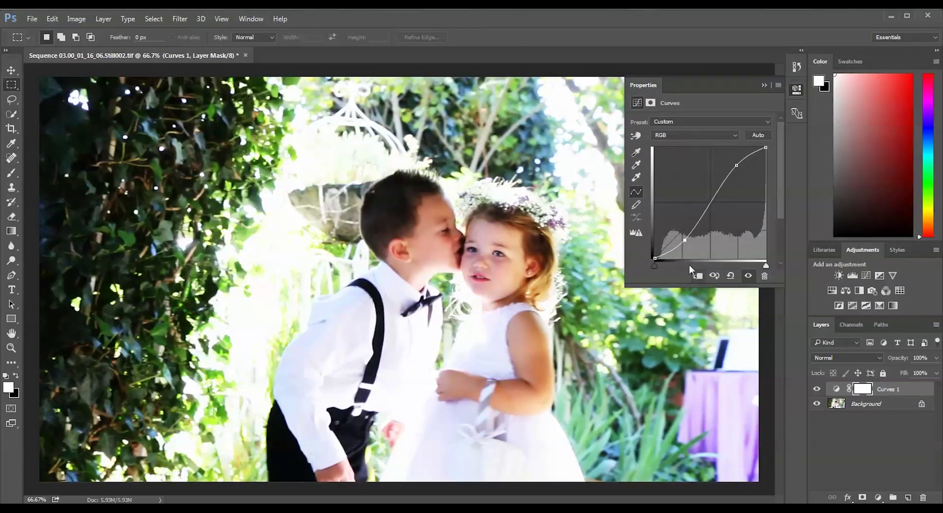
Add a Warming Filter (85) Photo Filter at 31% density, then a Hue/Saturation layer.
left_click(873, 291)
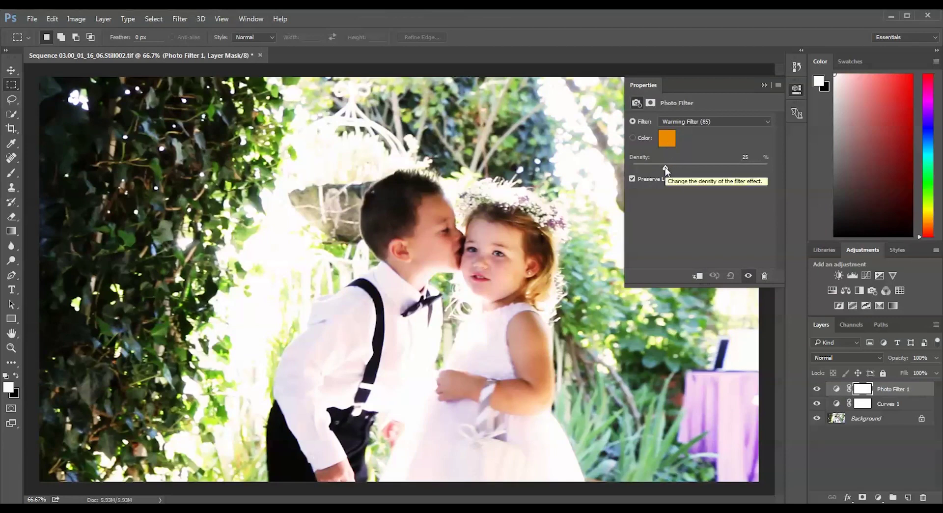
mouse_move(669, 170)
left_mouse_down()
mouse_move(636, 171)
mouse_move(683, 171)
left_mouse_up()
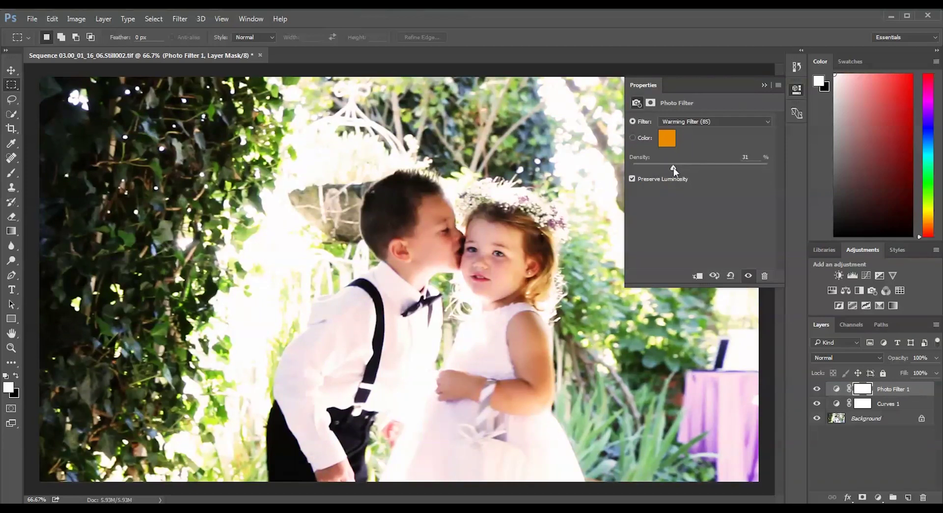
left_click_drag(674, 167, 674, 167)
left_click(833, 291)
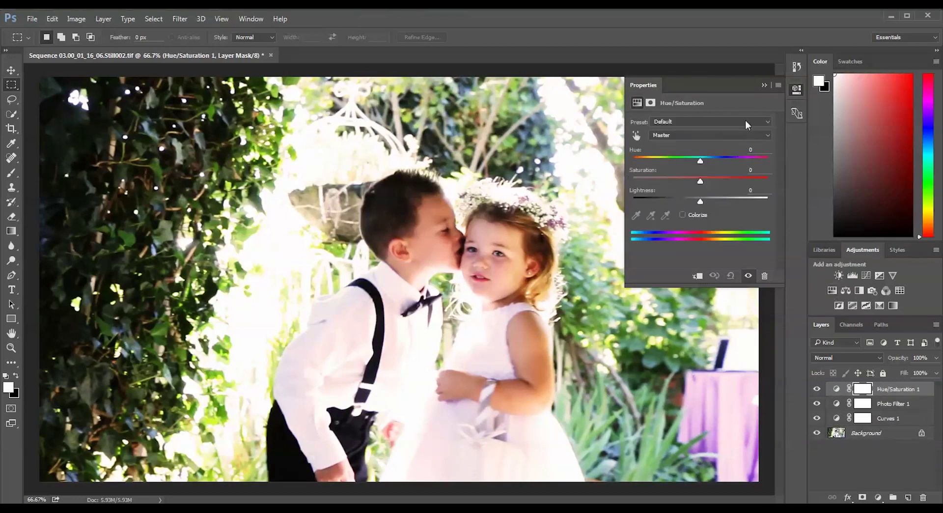
Set Hue -4, Saturation +5, Lightness -8, then add a Channel Mixer layer.
left_click_drag(700, 162, 695, 205)
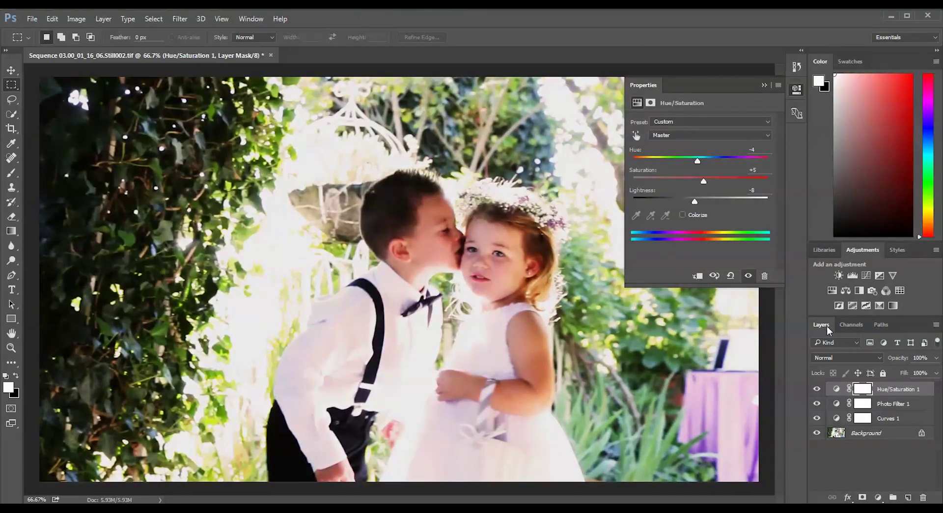
left_click(887, 292)
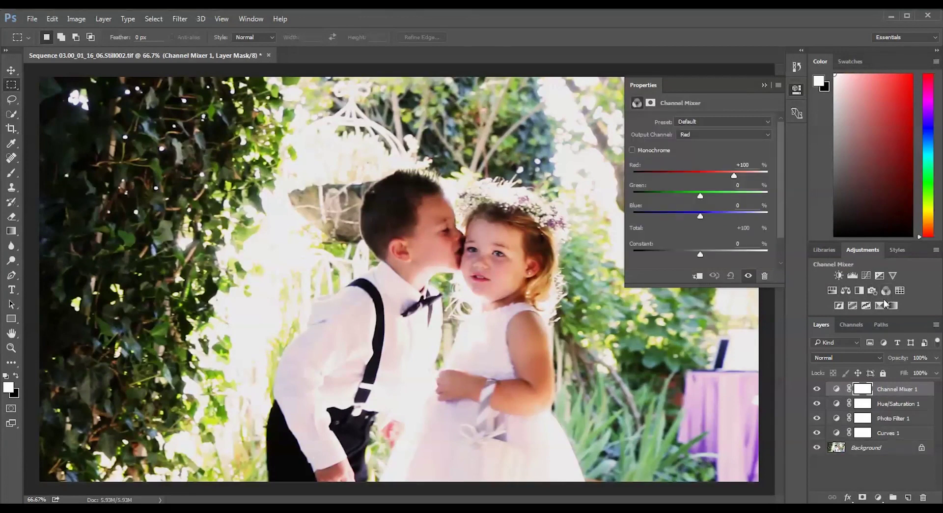
Mix the red output to Red +93, Green +15, Blue -20, Constant -8.
left_click_drag(701, 198, 732, 175)
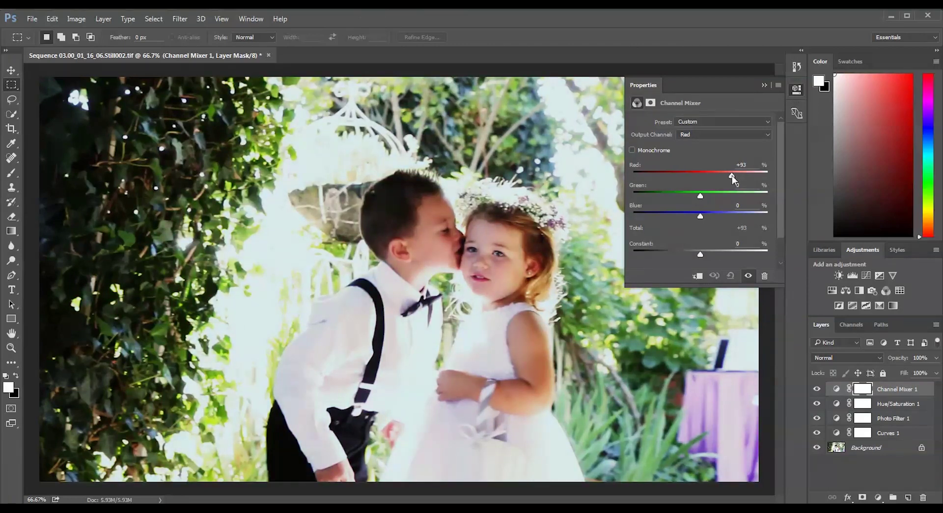
left_click_drag(701, 217, 700, 217)
mouse_move(703, 255)
left_mouse_down()
mouse_move(691, 255)
mouse_move(700, 257)
left_mouse_up()
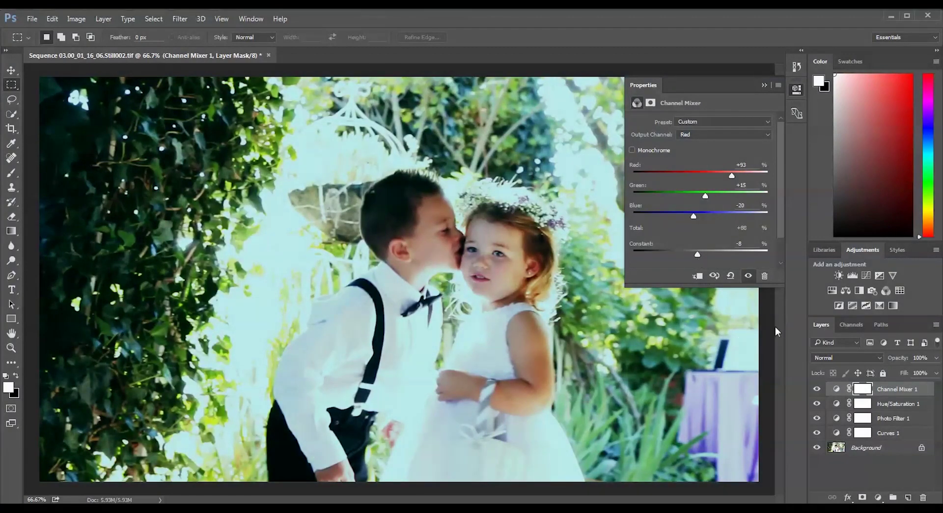
Export Color Lookup Tables as CUBE at High quality, grid points raised to 67.
left_click(797, 67)
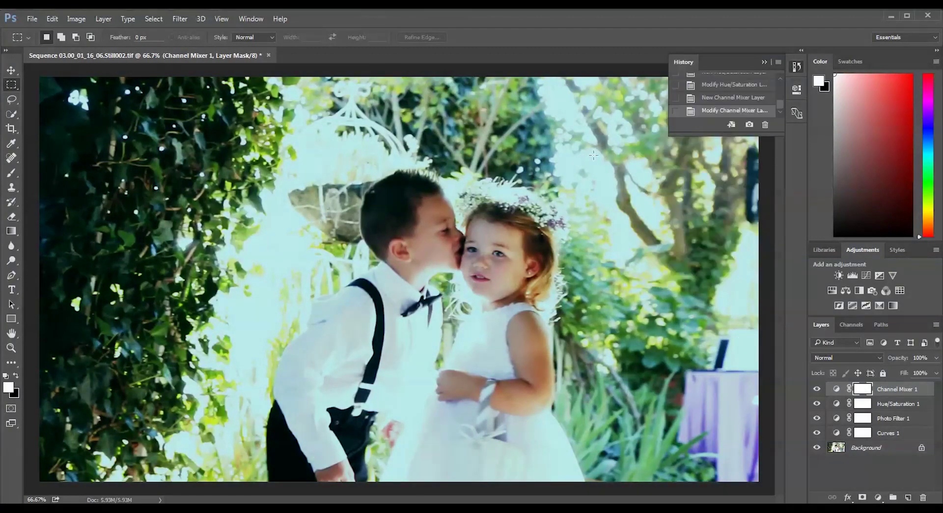
left_click(32, 18)
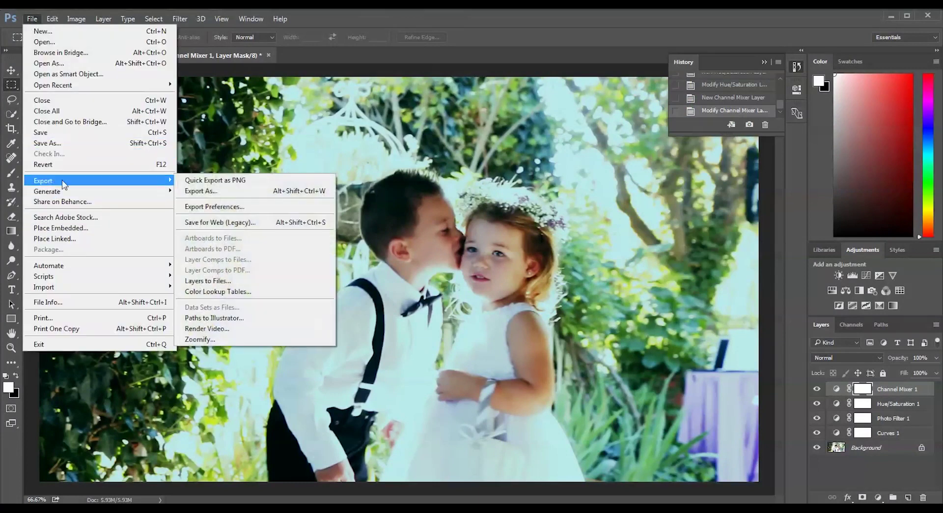
mouse_move(153, 182)
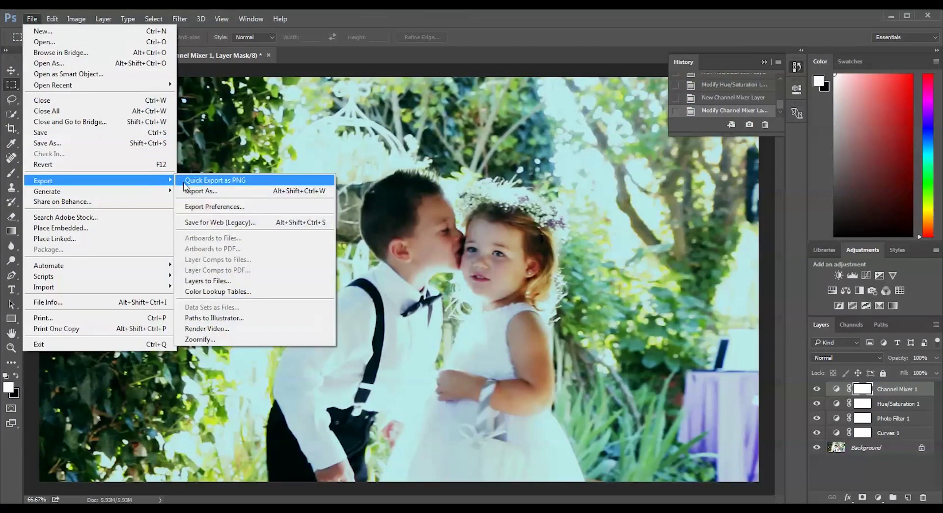
left_click(202, 292)
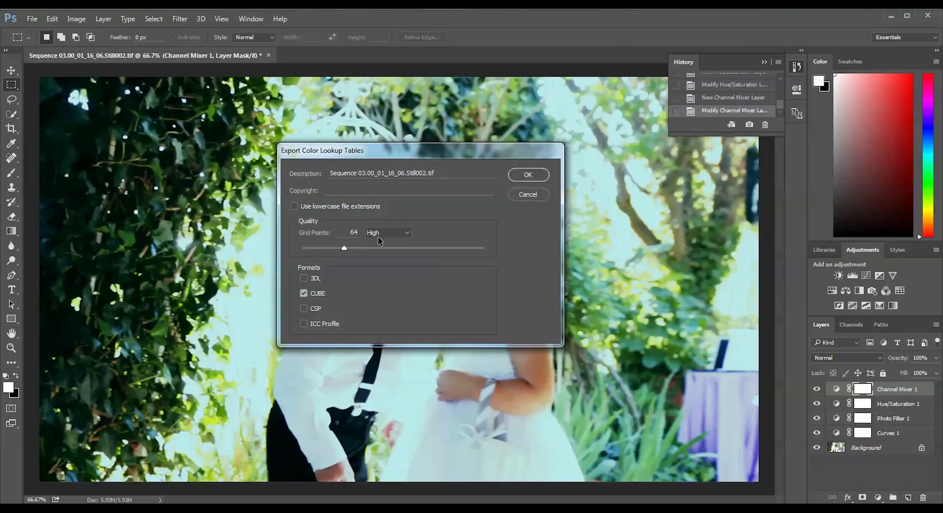
left_click(392, 234)
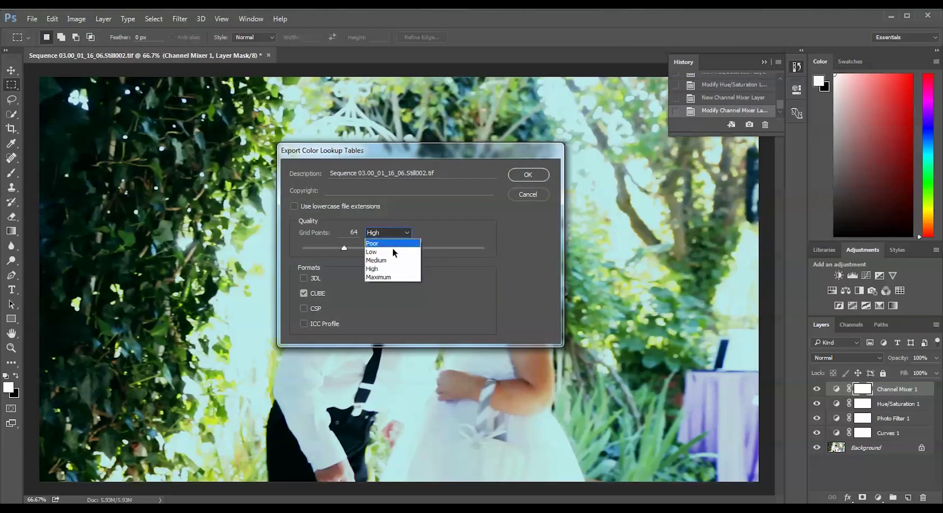
left_click(391, 269)
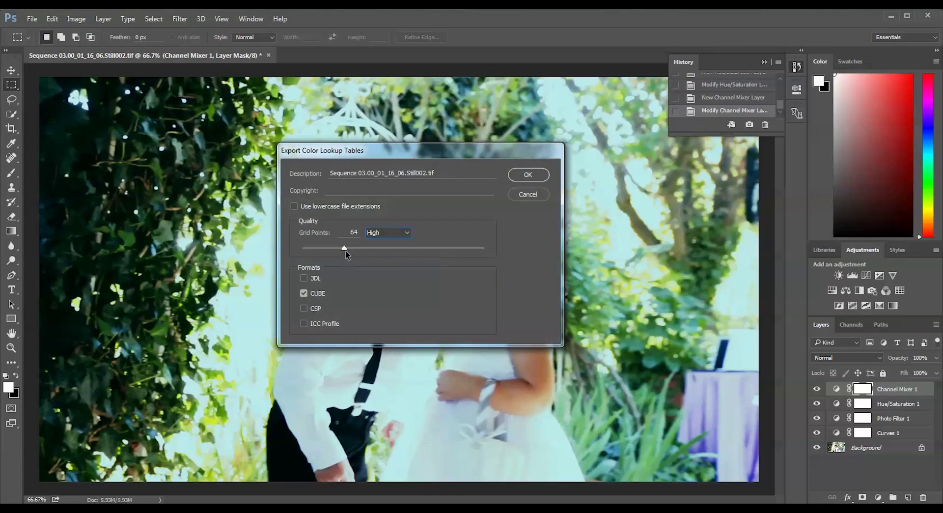
left_click_drag(344, 248, 344, 249)
left_click(523, 177)
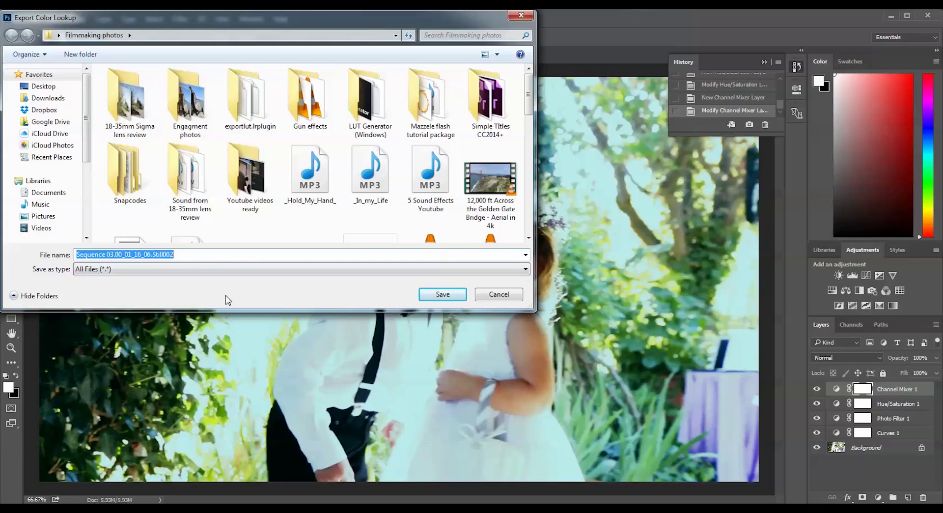
Save the lookup table as Lut77, then minimize Photoshop.
type("Lut")
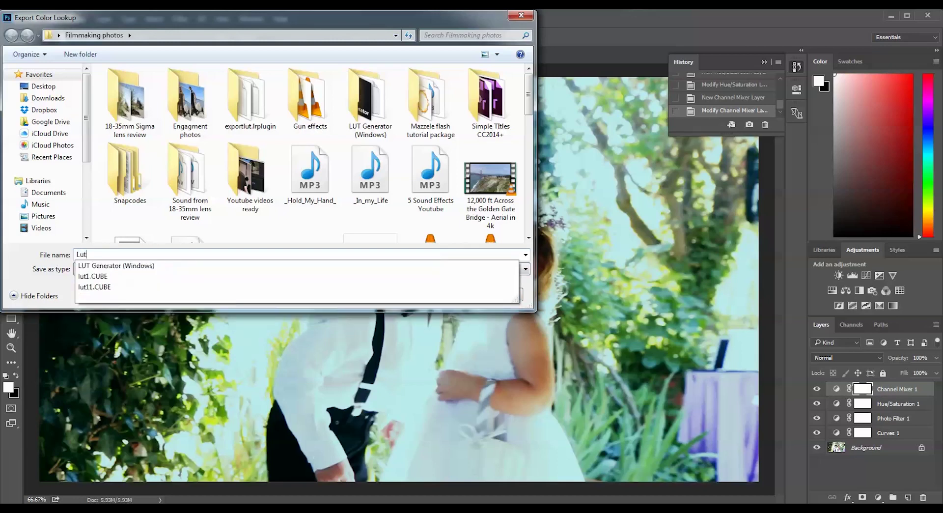
type("77")
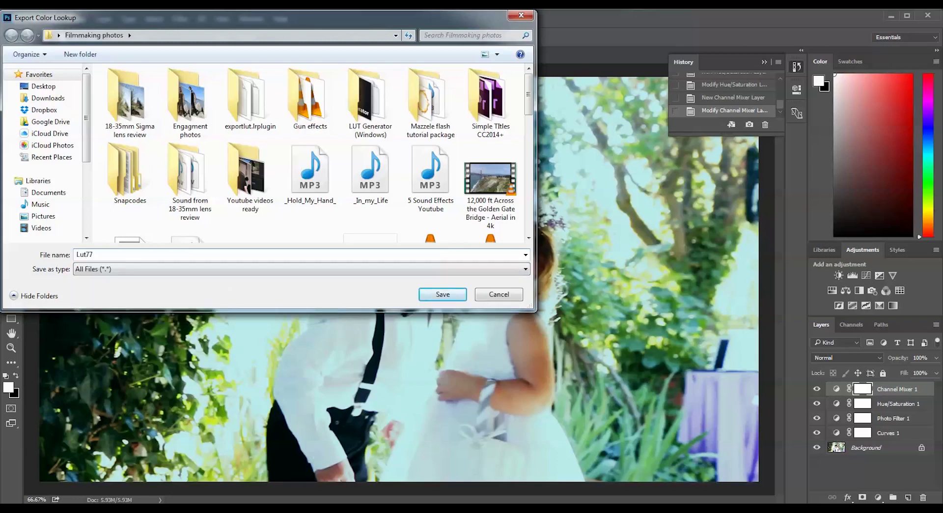
key("Return")
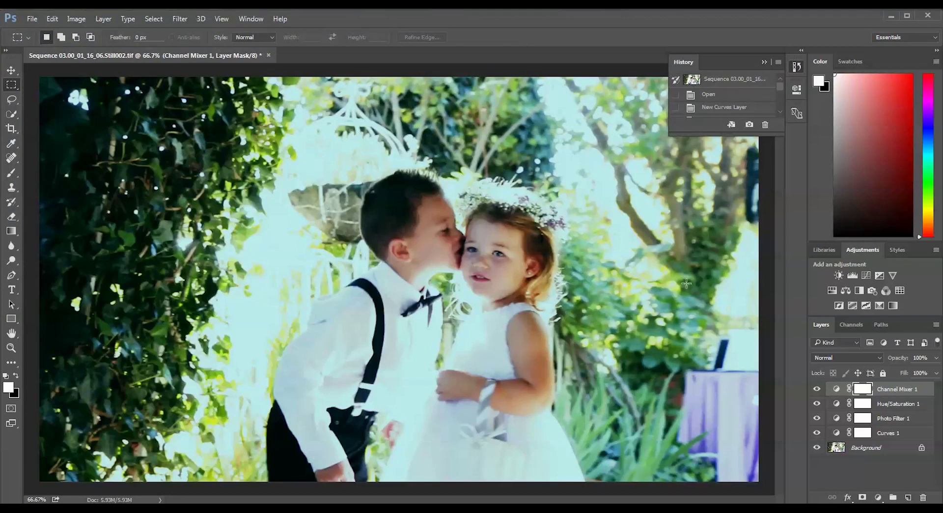
left_click(890, 14)
In the Color workspace, load Lut77 as the Lumetri Input LUT for MVI_0044.MOV.
left_click_drag(741, 105, 942, 97)
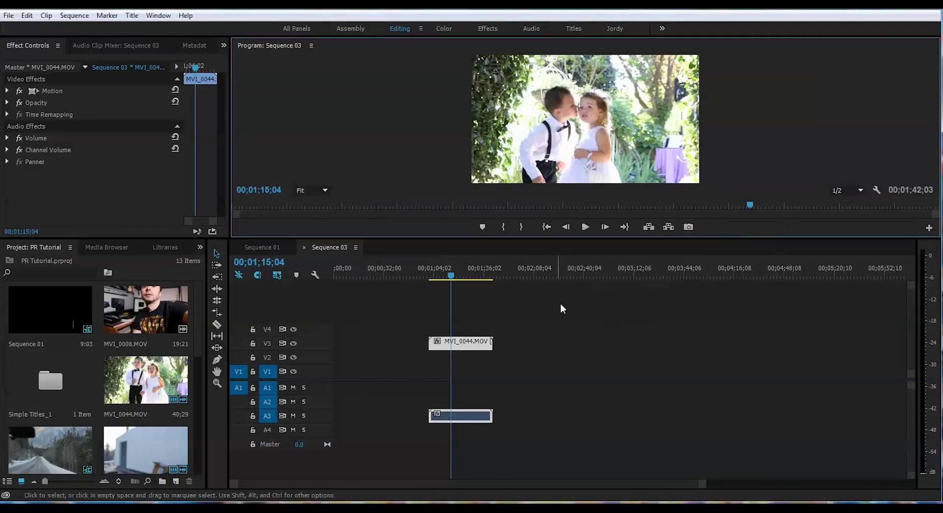
left_click(440, 28)
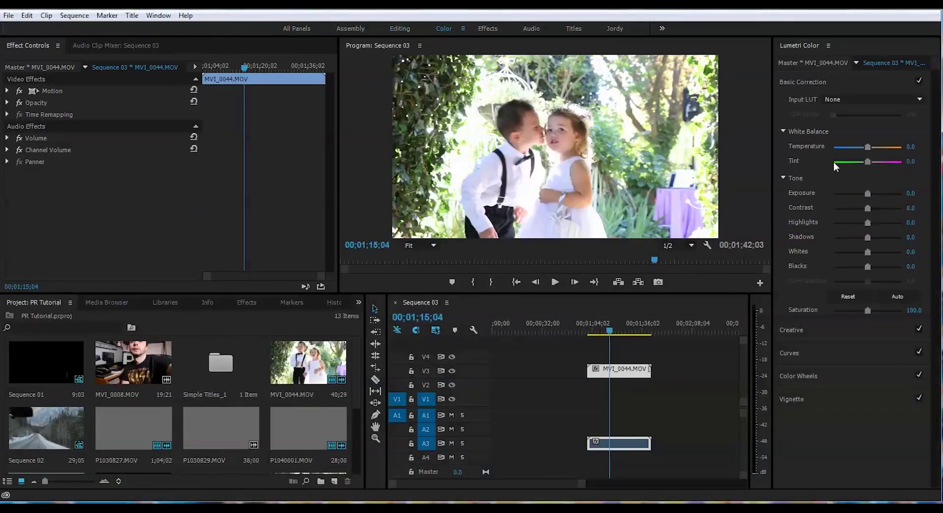
left_click(847, 100)
left_click(854, 135)
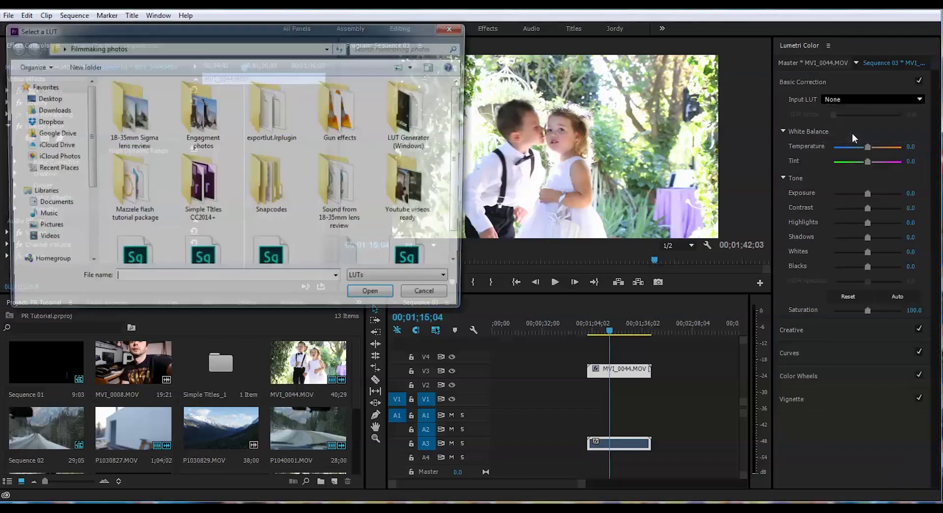
scroll(462, 145, "down", 1)
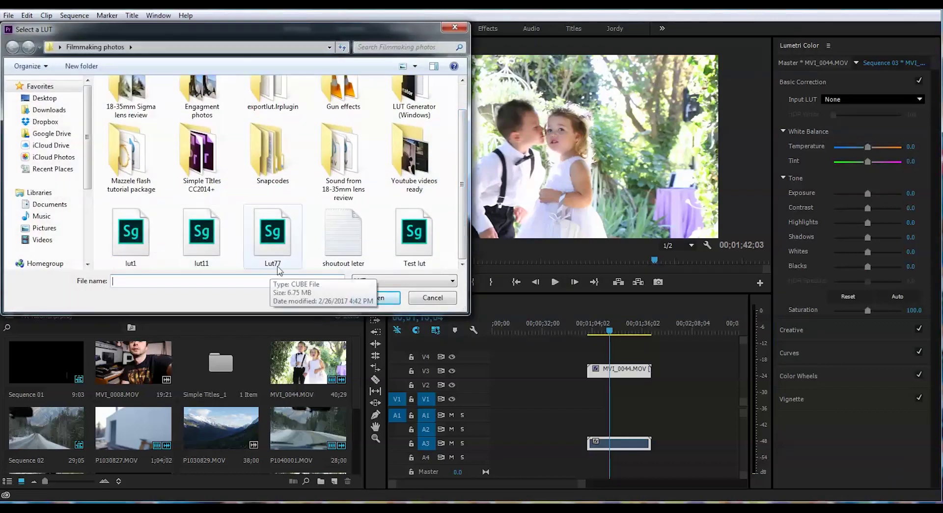
left_click(273, 248)
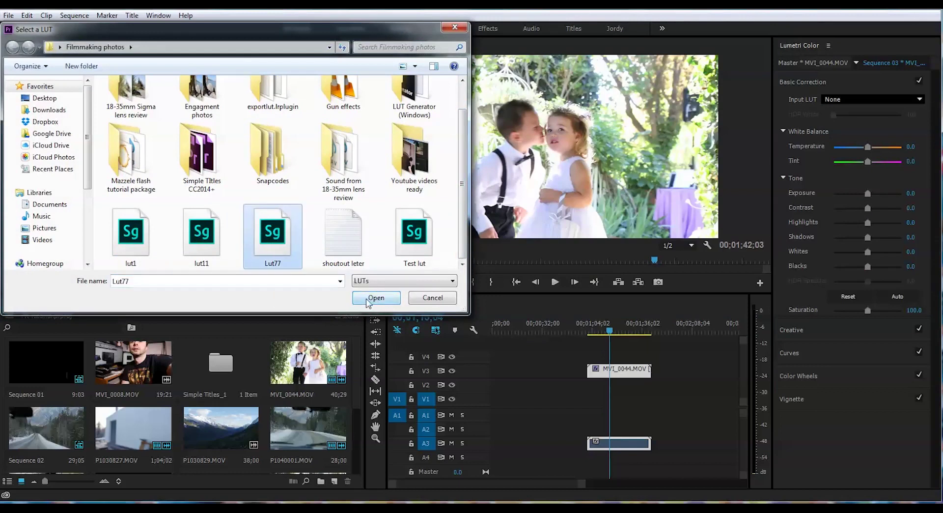
left_click(373, 298)
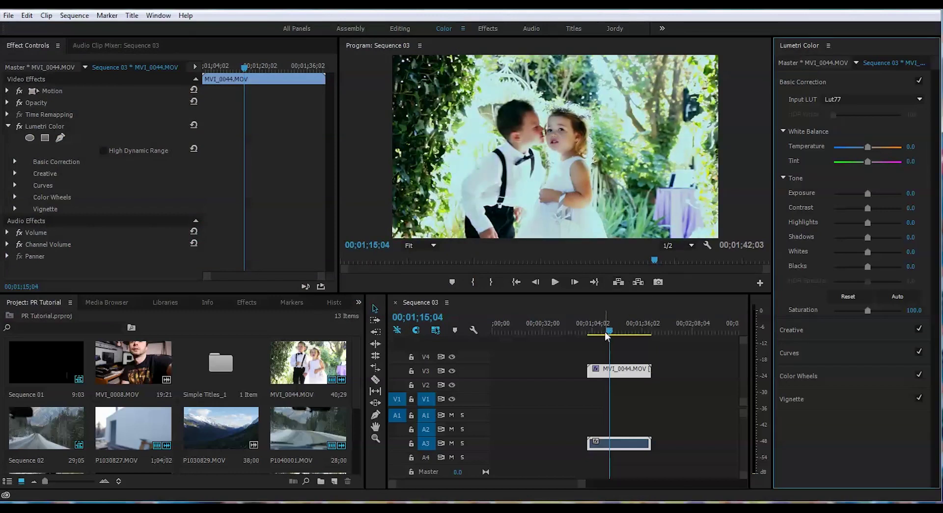
left_click_drag(608, 335, 614, 332)
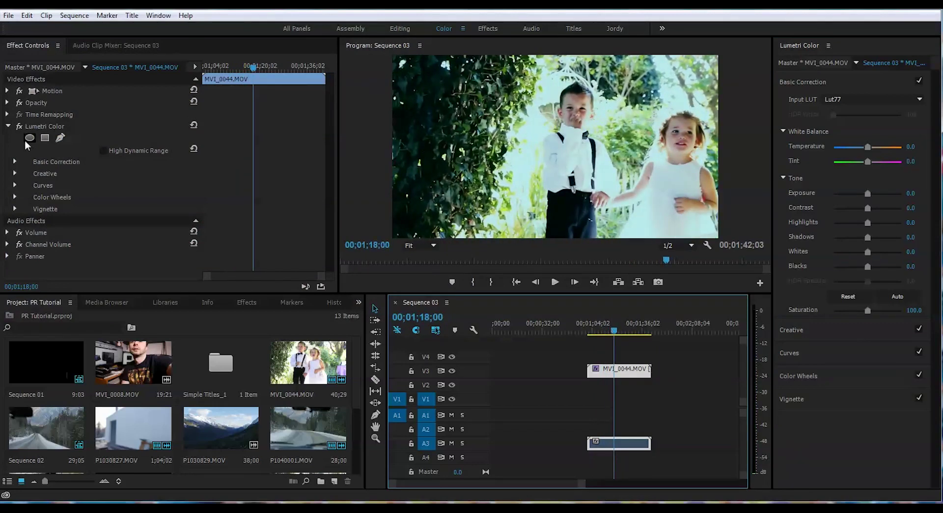
left_click(19, 126)
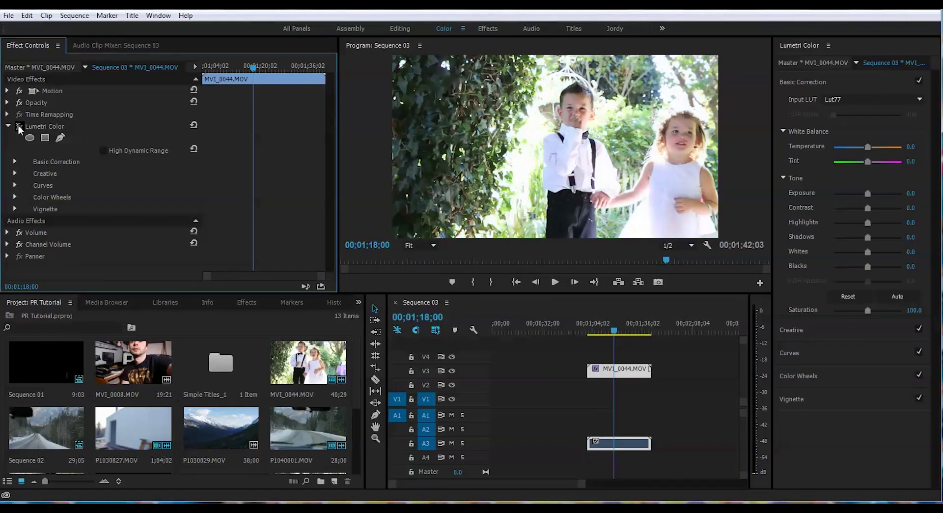
left_click(19, 127)
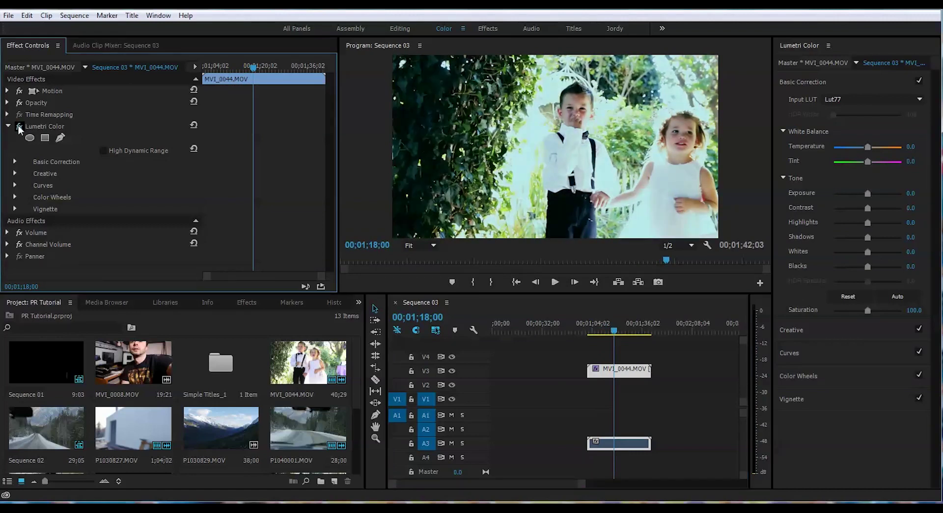
left_click(19, 126)
left_click(19, 127)
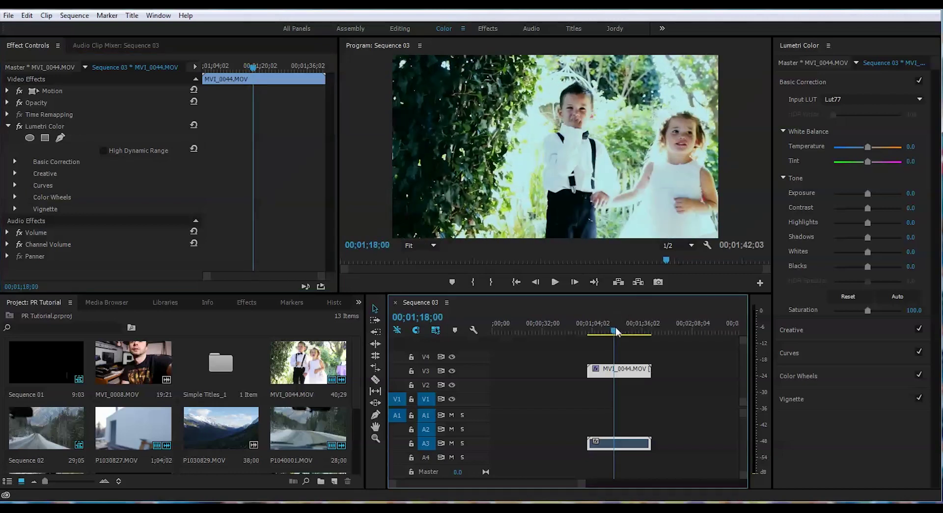
left_click_drag(614, 330, 624, 331)
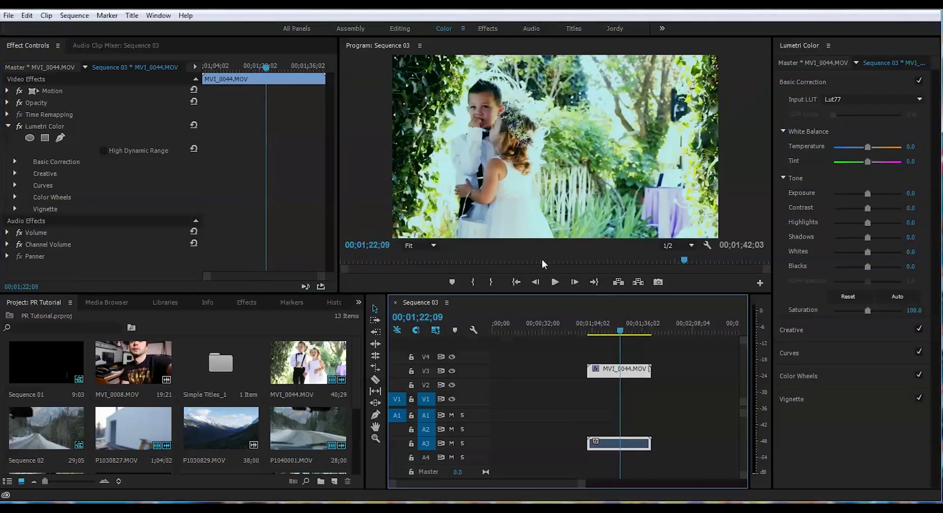
left_click(19, 127)
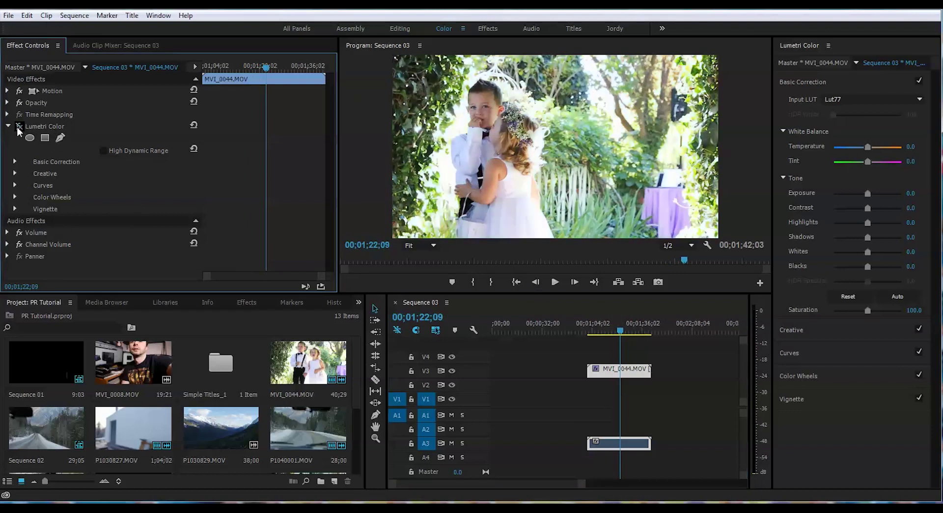
left_click(18, 127)
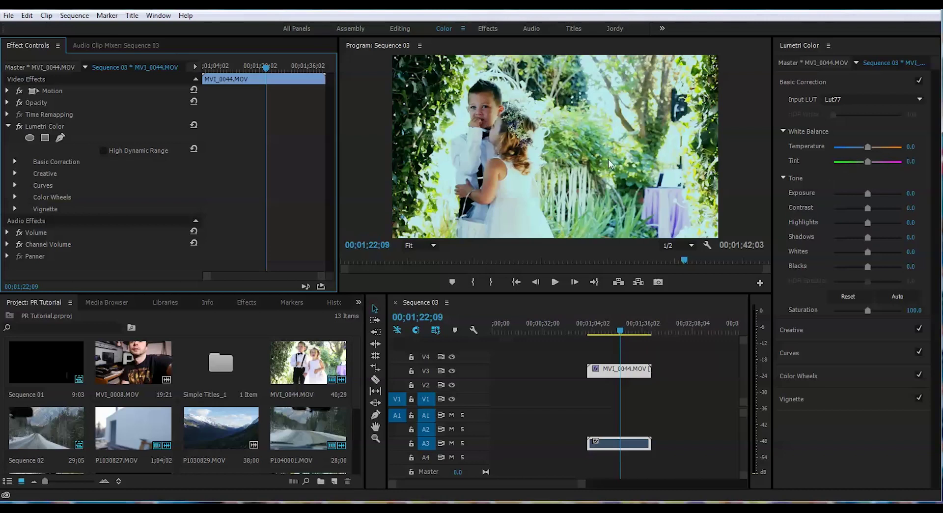
mouse_move(869, 148)
left_mouse_down()
mouse_move(860, 148)
mouse_move(871, 148)
mouse_move(868, 162)
left_mouse_up()
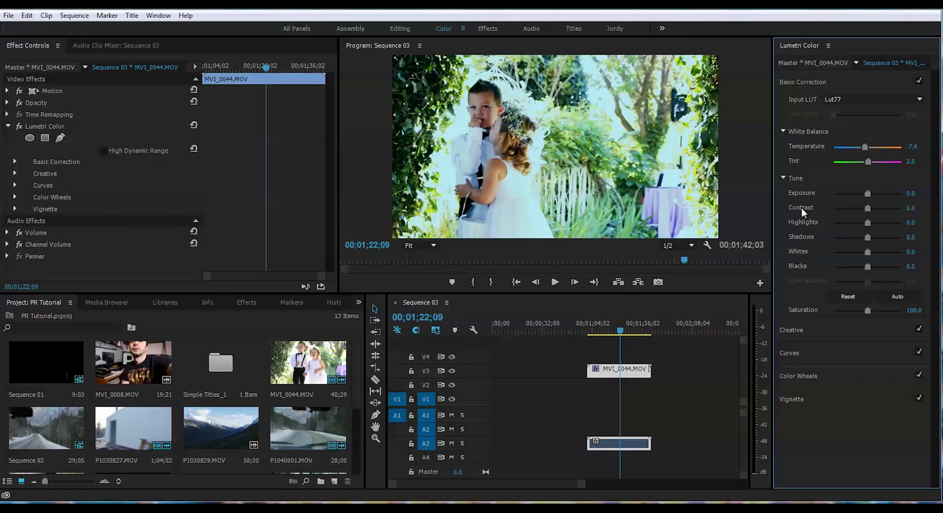
Lower Exposure to -0.1 and Shadows to -37.2, then return the playhead near the clip's start.
left_click_drag(866, 195, 865, 225)
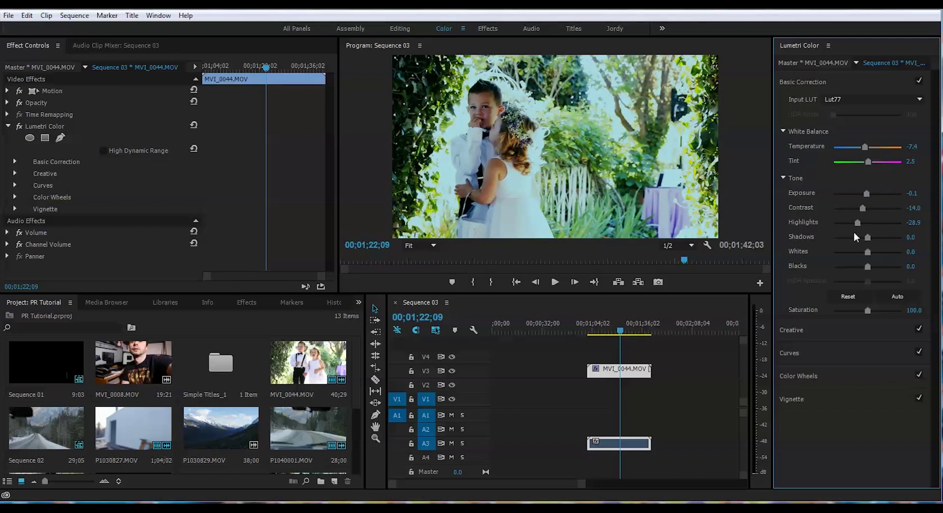
left_click_drag(865, 237, 855, 238)
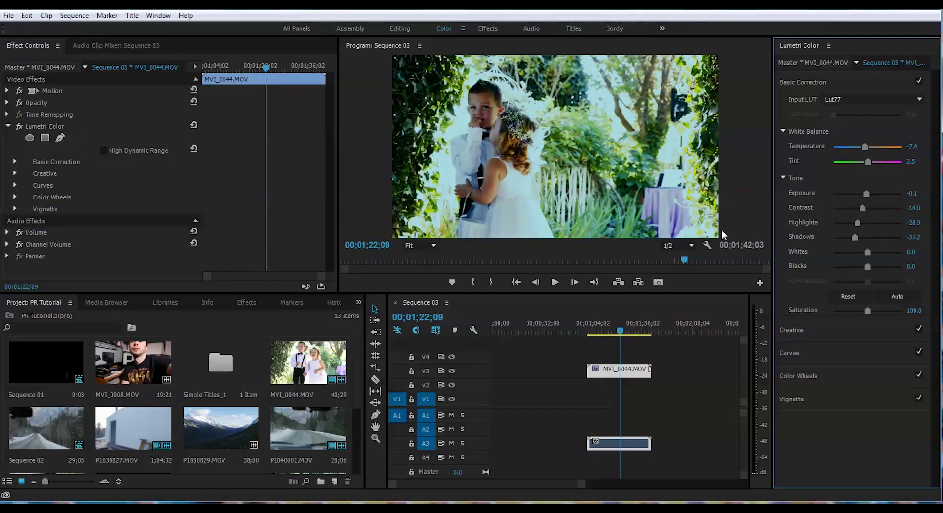
left_click(606, 332)
left_click(592, 334)
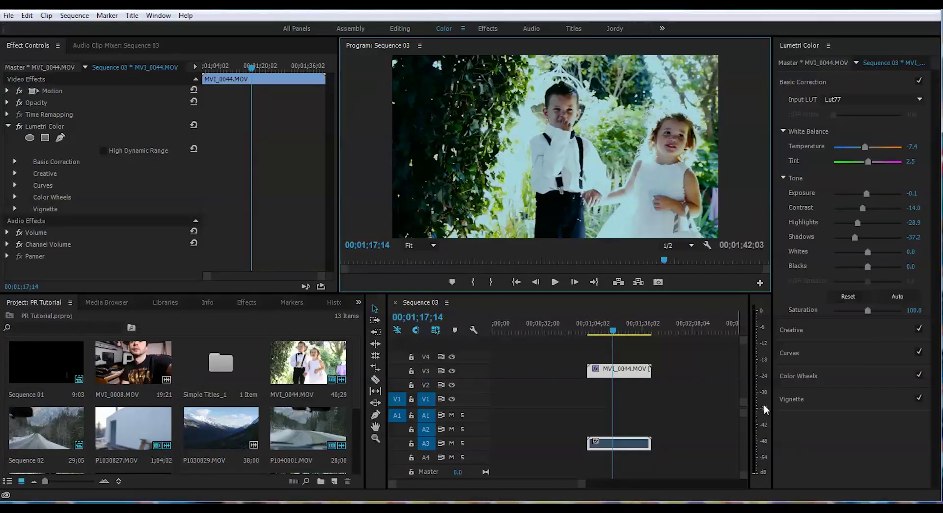
left_click(770, 343)
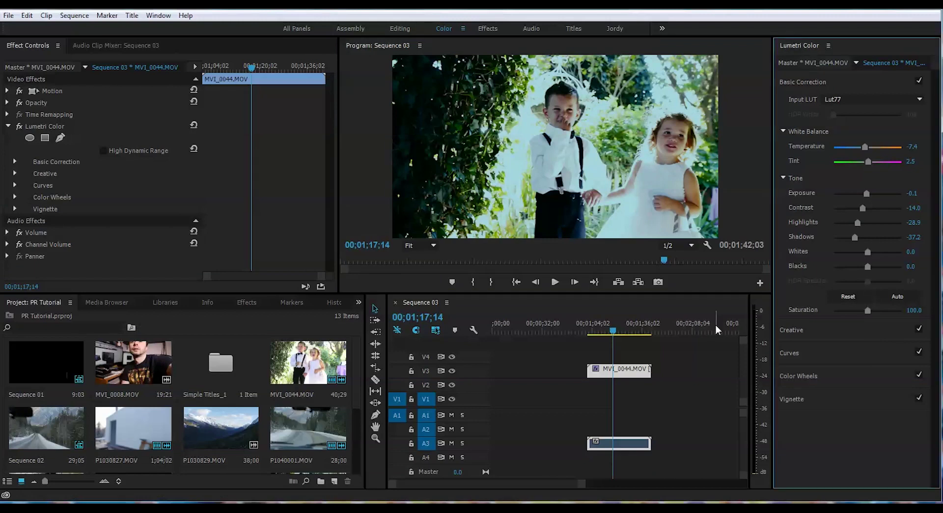